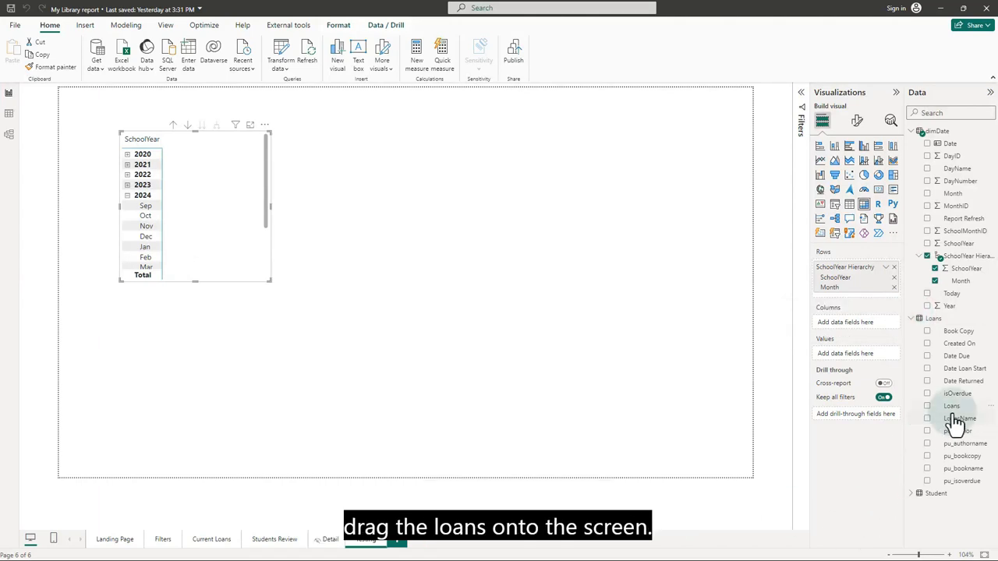
# Turn the Loans field into a card visual set to Count, showing 968.
pyautogui.moveTo(957, 405); pyautogui.dragTo(494, 167)
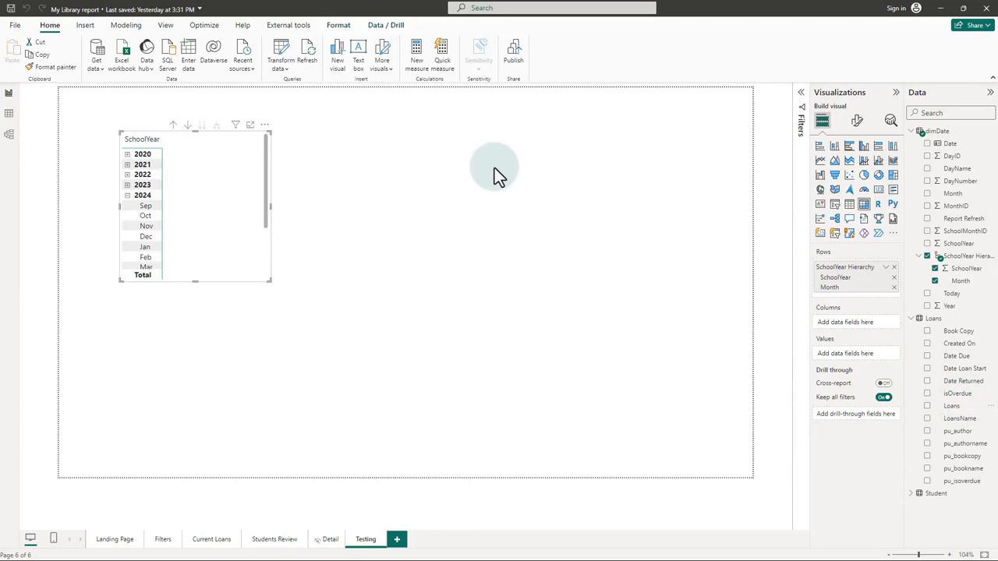
pyautogui.click(882, 192)
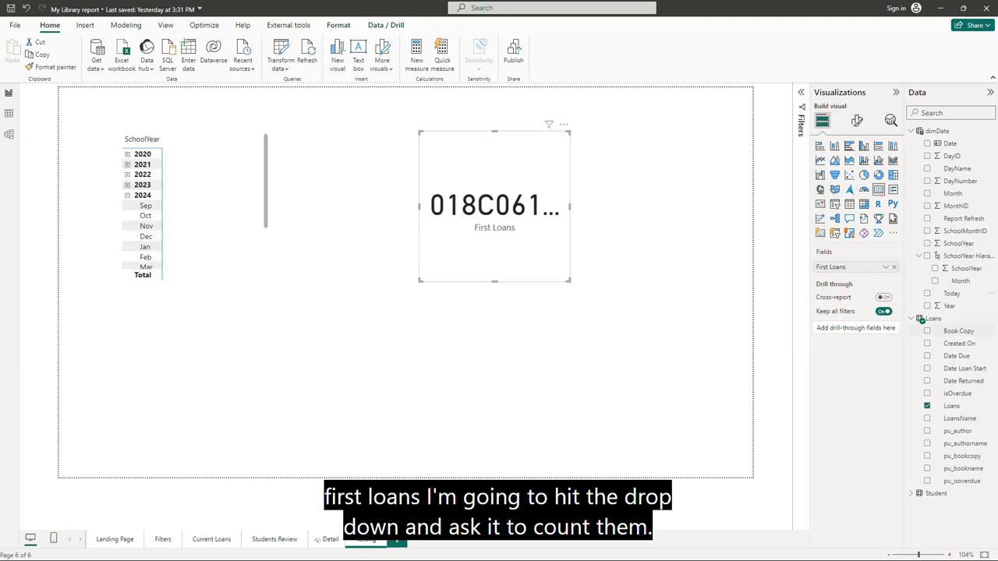
pyautogui.click(886, 267)
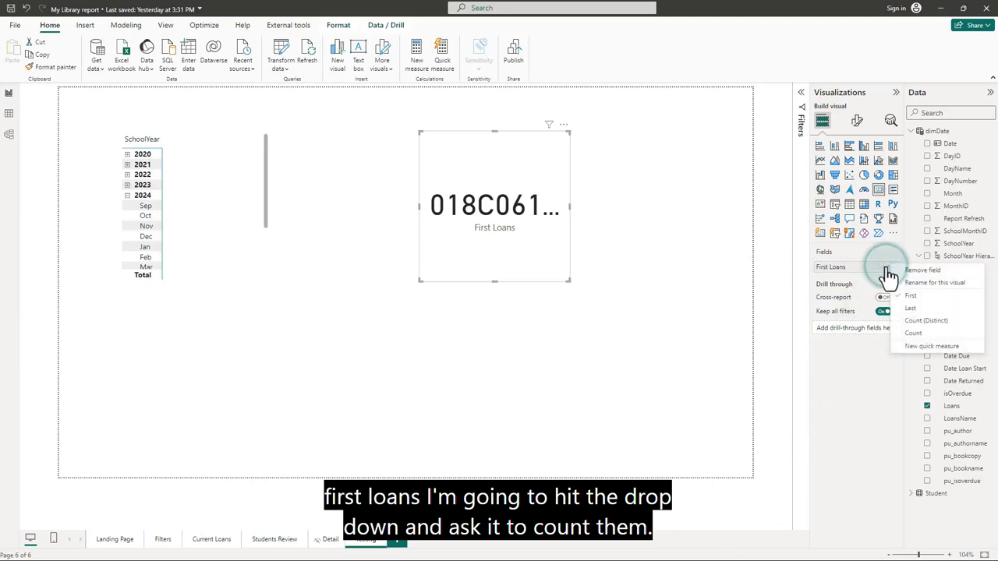
pyautogui.click(913, 333)
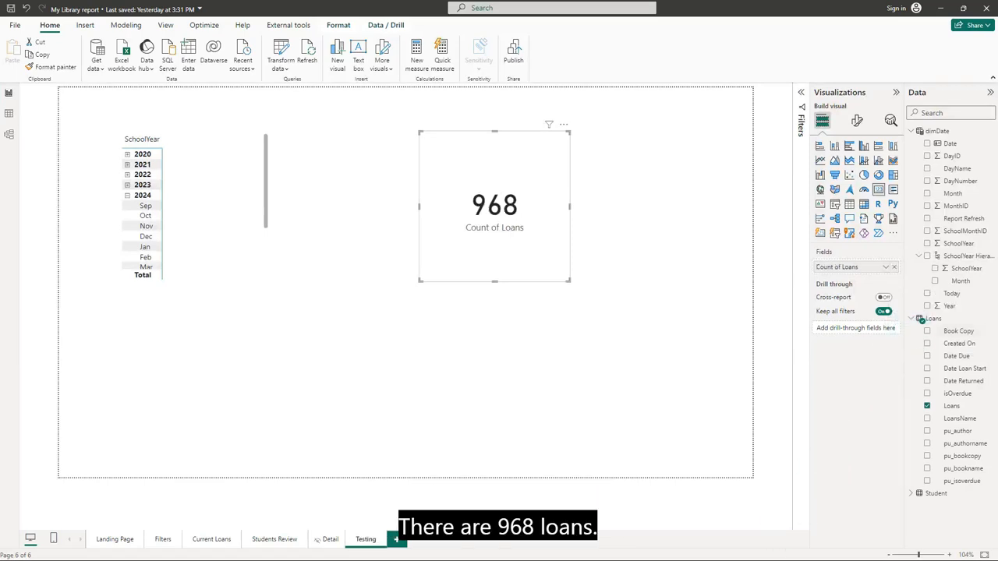
pyautogui.click(266, 189)
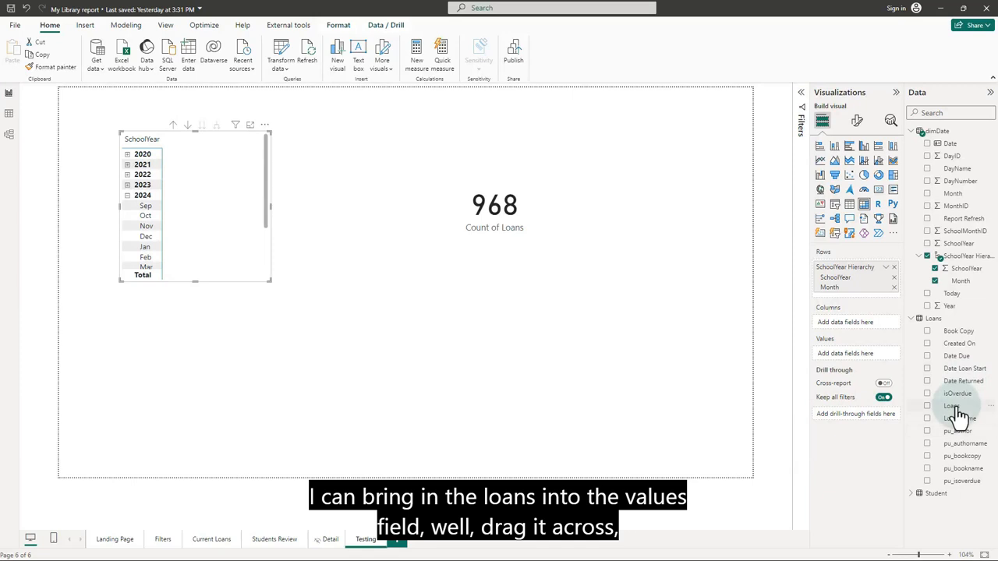
# Add Loans to the matrix Values as Count of Loans, reading 968 per school year.
pyautogui.moveTo(953, 406); pyautogui.dragTo(856, 356)
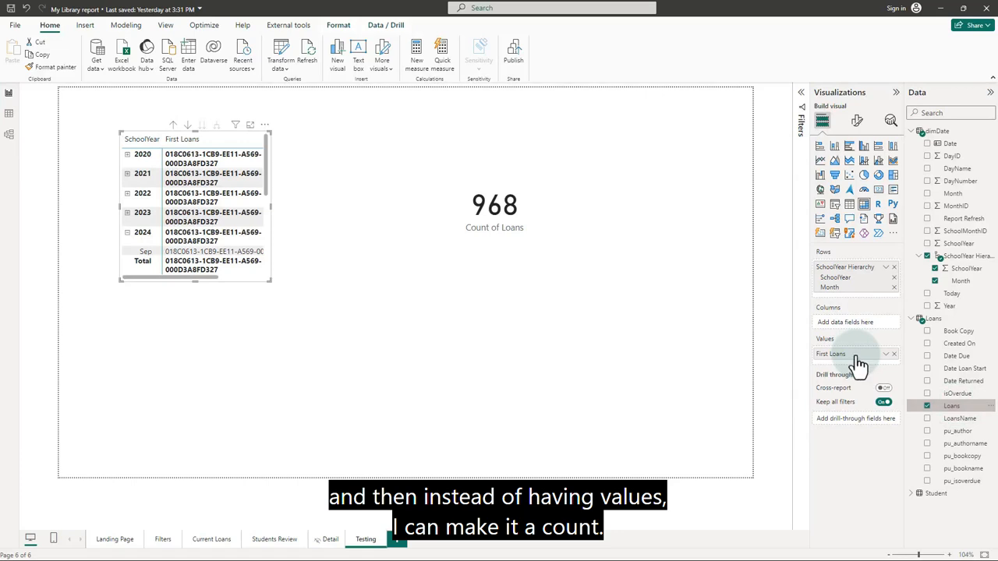
pyautogui.click(886, 356)
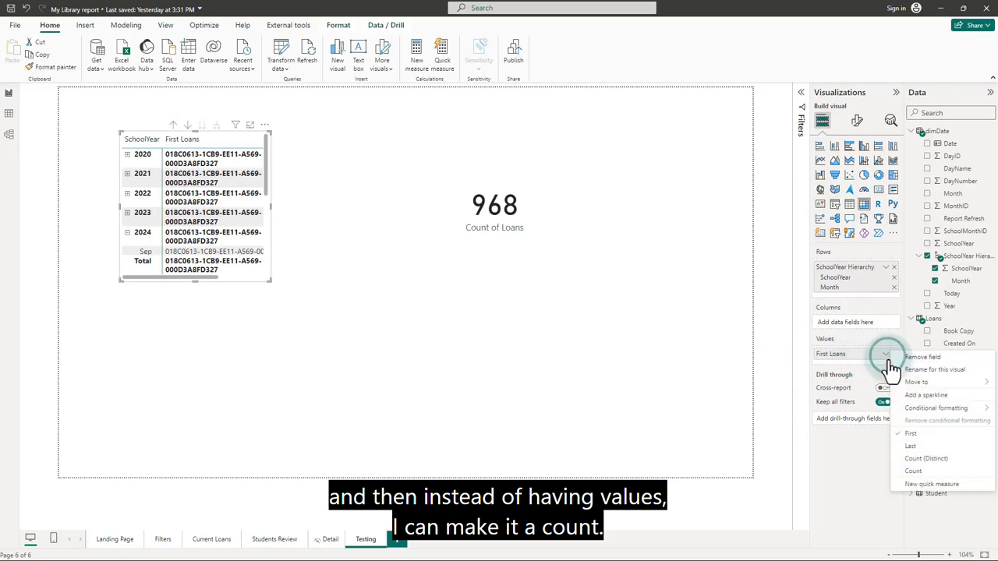
pyautogui.click(928, 472)
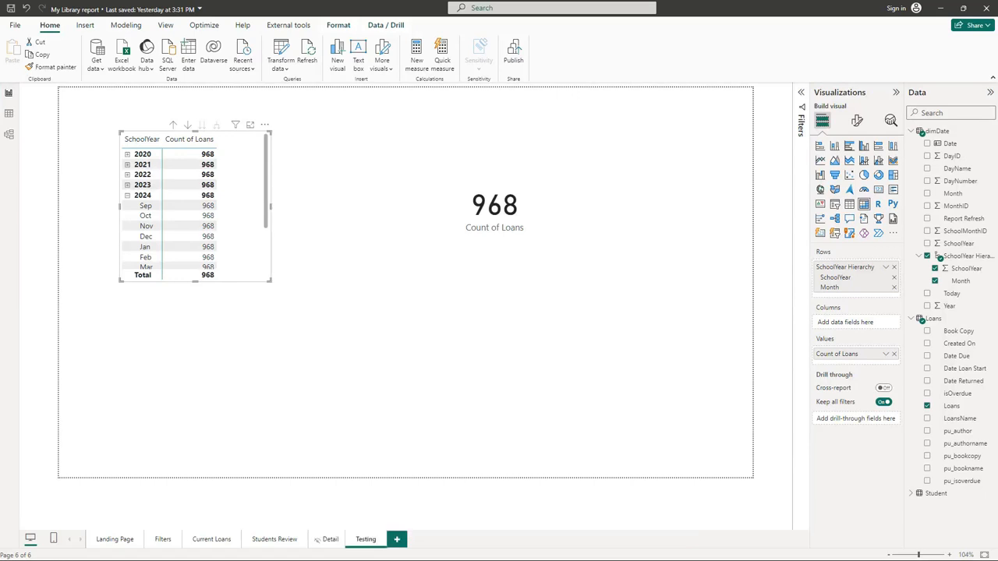
# In Model view, link Loans' Date Loan Start to dimDate's Date and rearrange both tables.
pyautogui.click(9, 139)
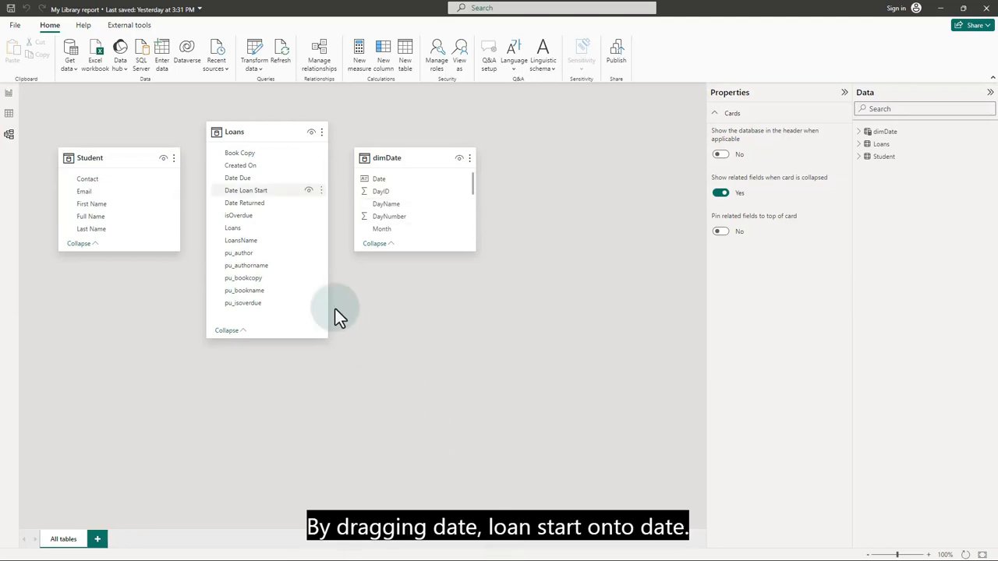
pyautogui.moveTo(249, 190); pyautogui.dragTo(393, 182)
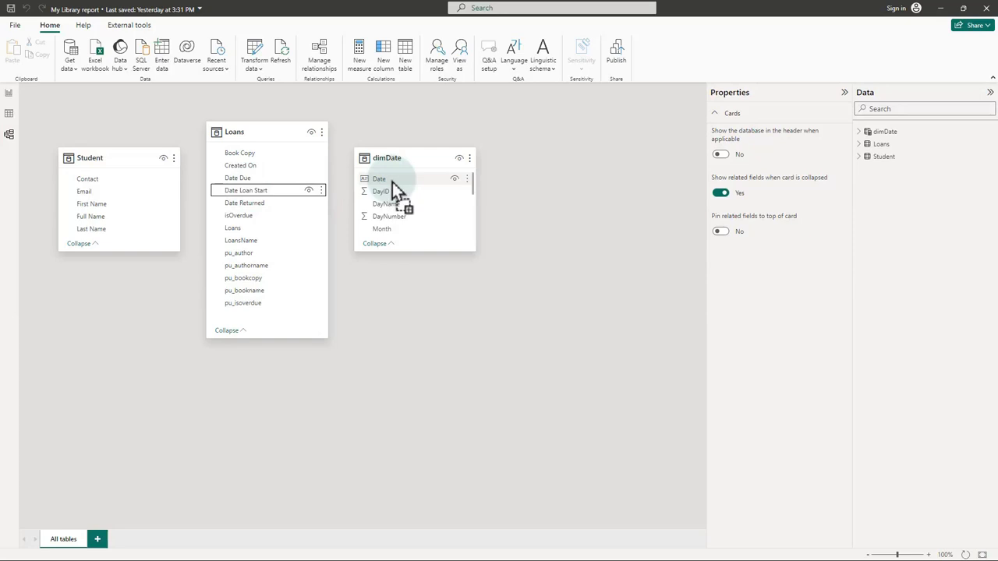
pyautogui.click(408, 405)
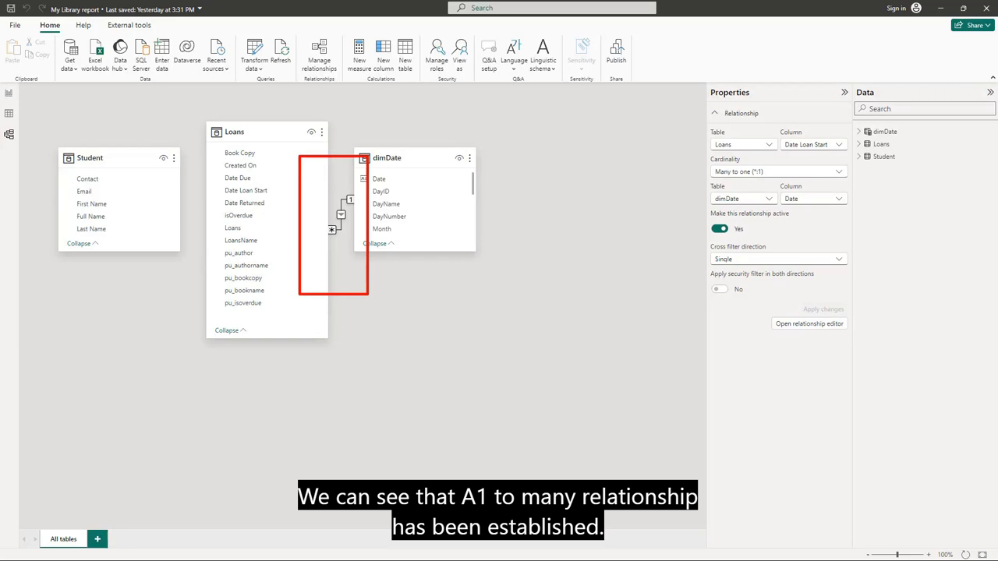
pyautogui.moveTo(416, 157); pyautogui.dragTo(455, 182)
pyautogui.moveTo(279, 129); pyautogui.dragTo(276, 161)
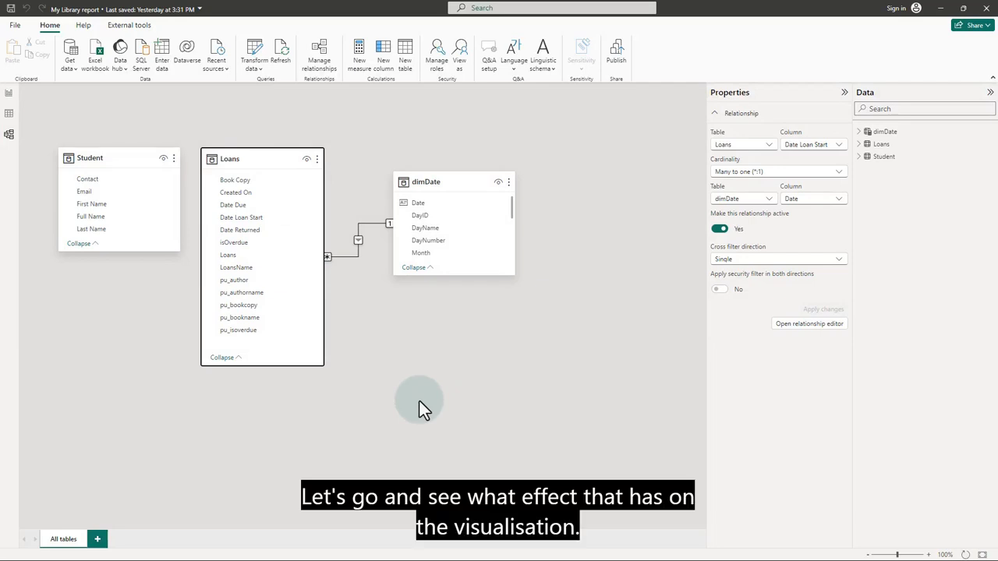
# On the report page, resize the Count of Loans card into the top-right and drag the matrix lower.
pyautogui.click(10, 97)
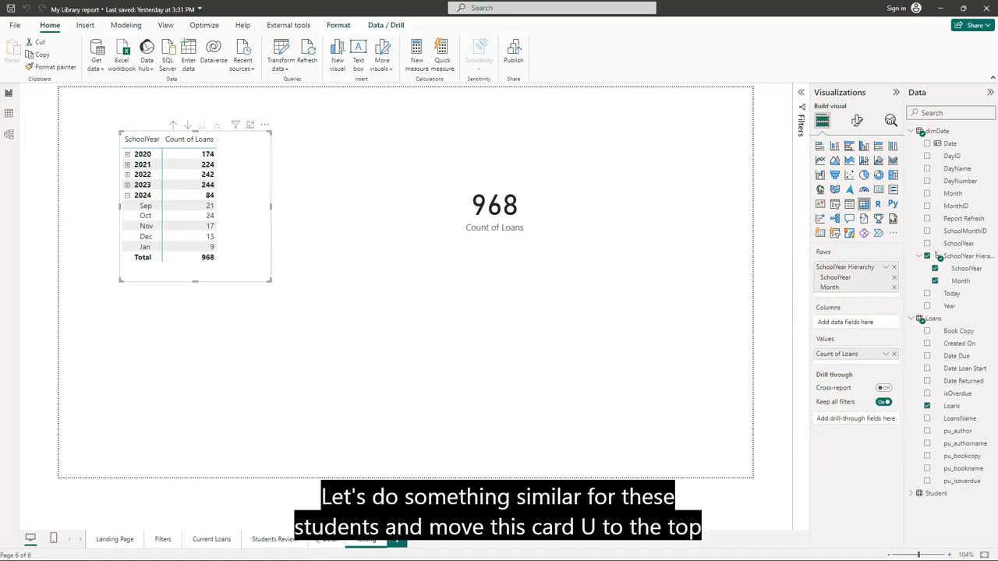
pyautogui.click(514, 212)
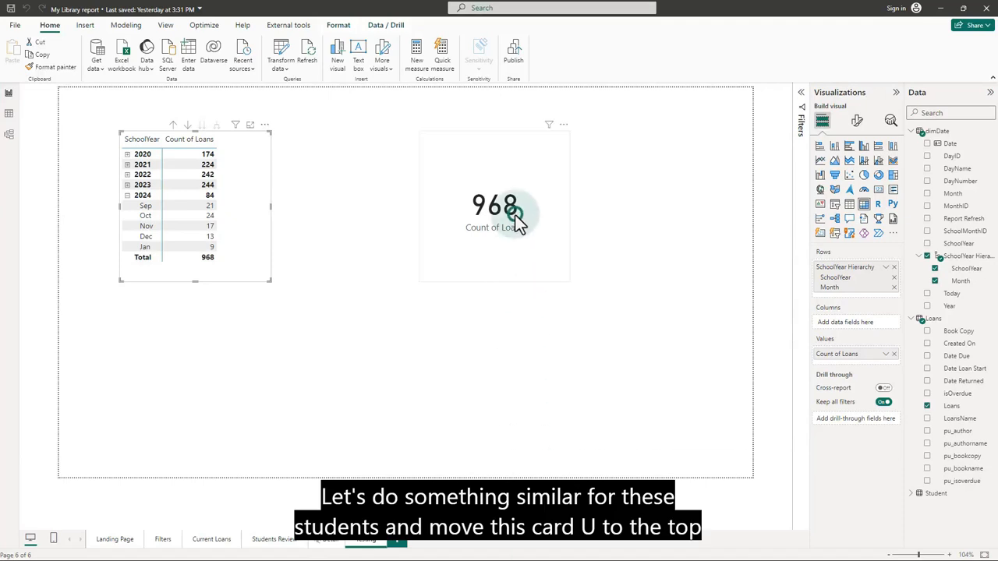
pyautogui.moveTo(420, 281); pyautogui.dragTo(647, 117)
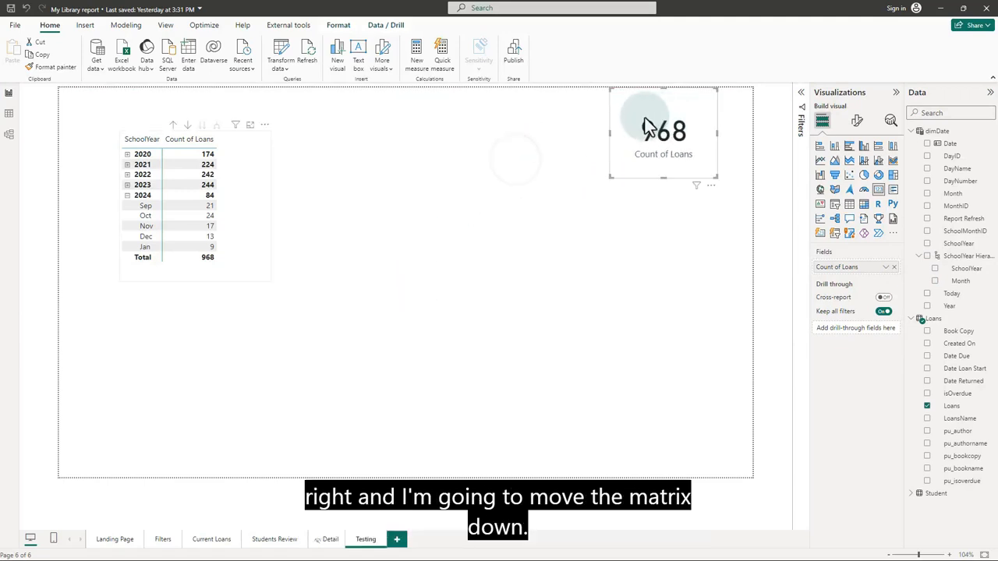
pyautogui.click(239, 230)
pyautogui.moveTo(250, 132); pyautogui.dragTo(243, 213)
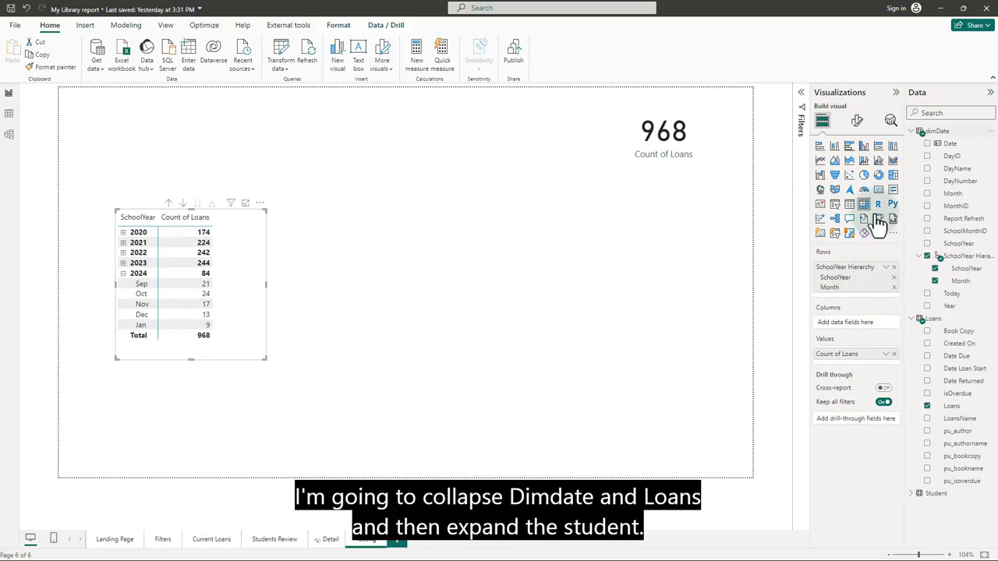
# Drag Student's Full Name field into the matrix's Columns well.
pyautogui.click(912, 131)
pyautogui.click(912, 144)
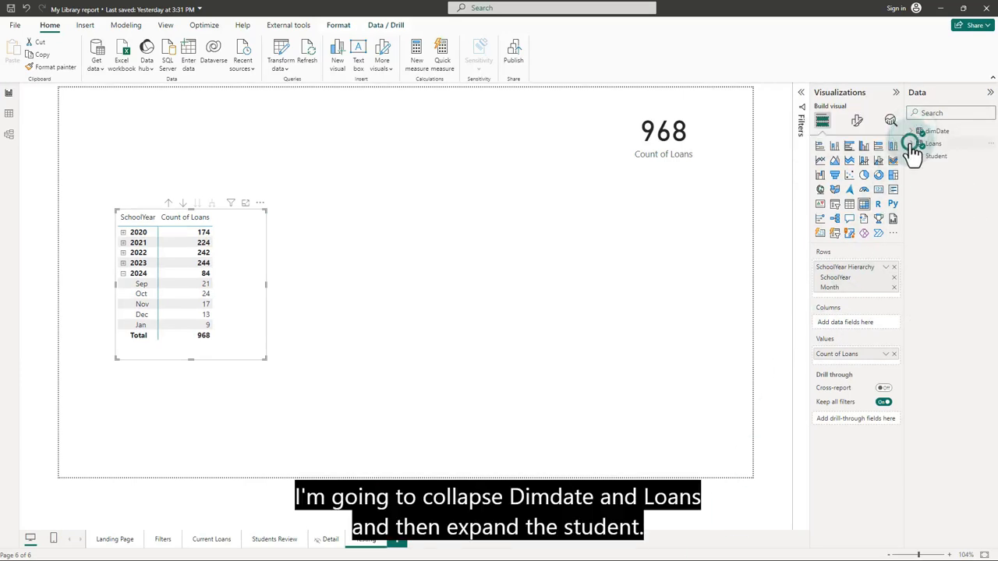
pyautogui.click(912, 156)
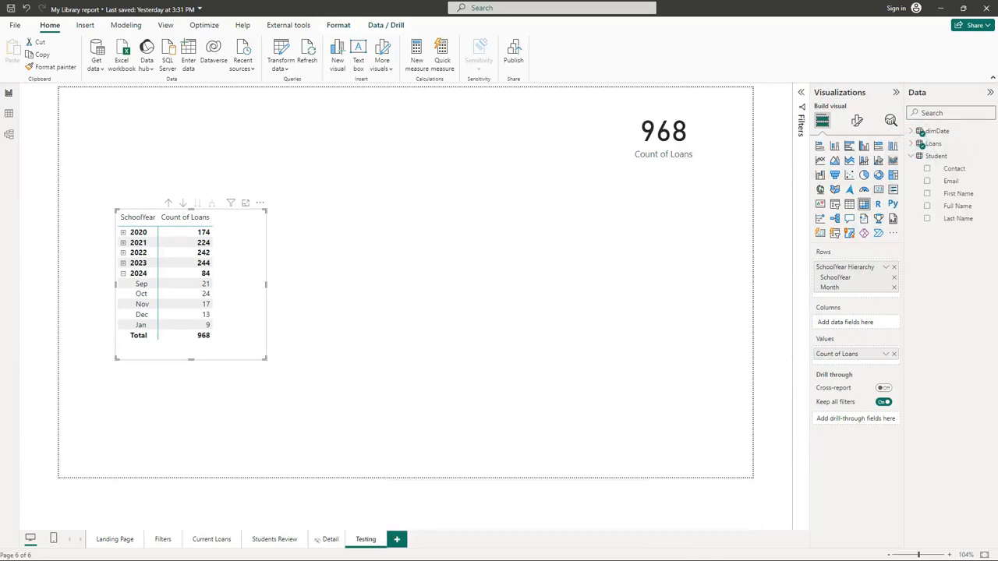
pyautogui.moveTo(964, 215); pyautogui.dragTo(863, 325)
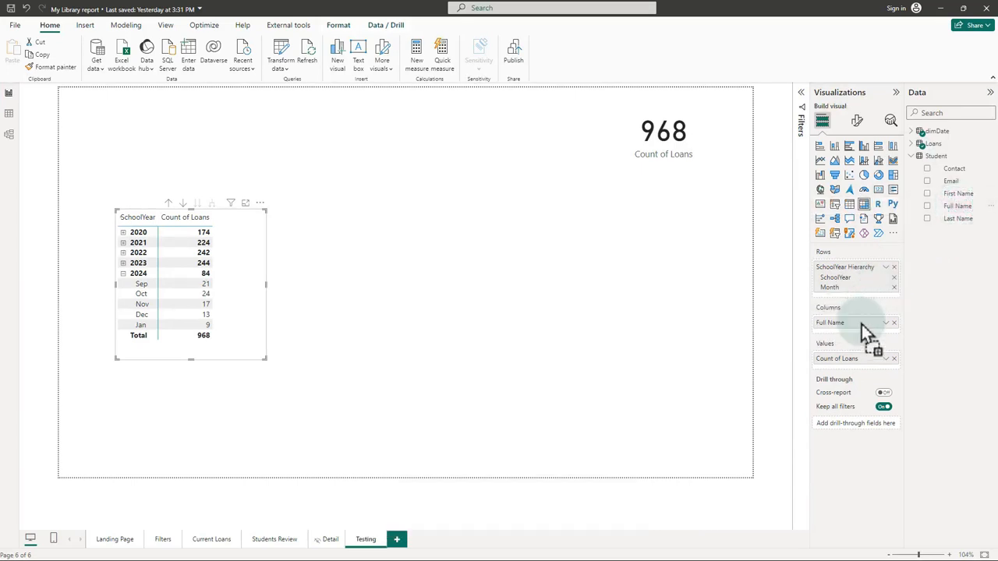
pyautogui.click(730, 332)
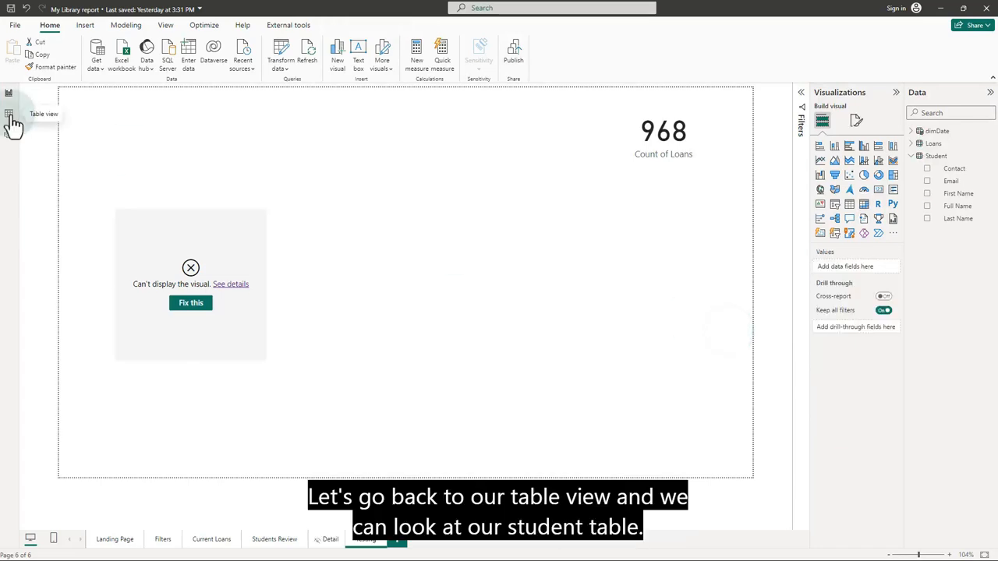
# In Table view, browse the 10-row Student table and 968-row Loans table, then right-click Loans.
pyautogui.click(9, 116)
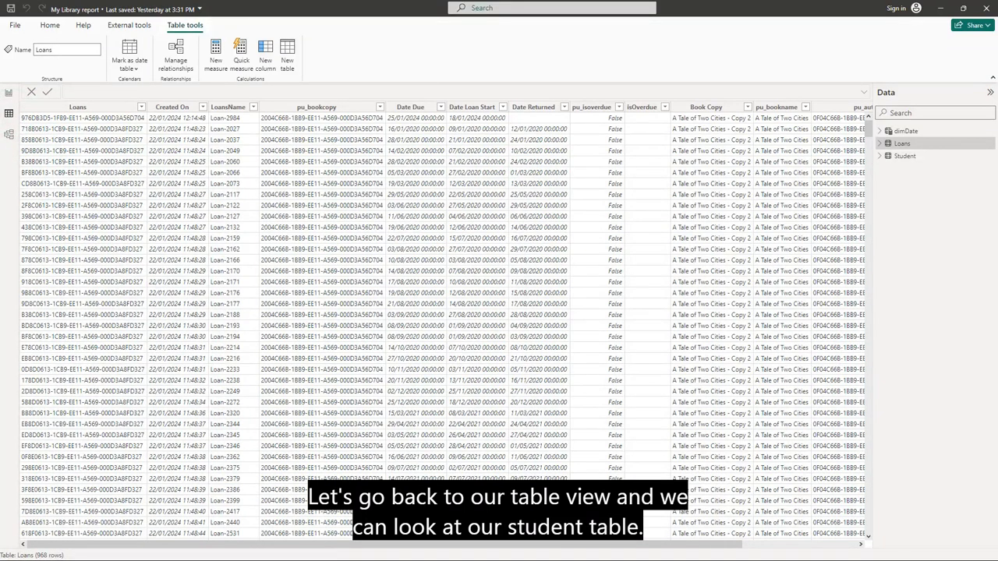
pyautogui.click(906, 158)
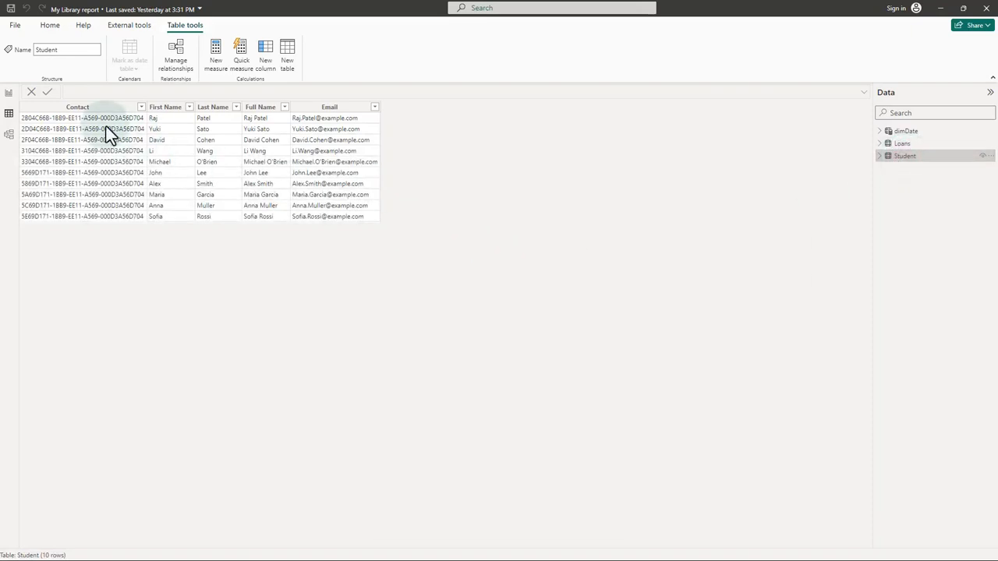
pyautogui.click(909, 144)
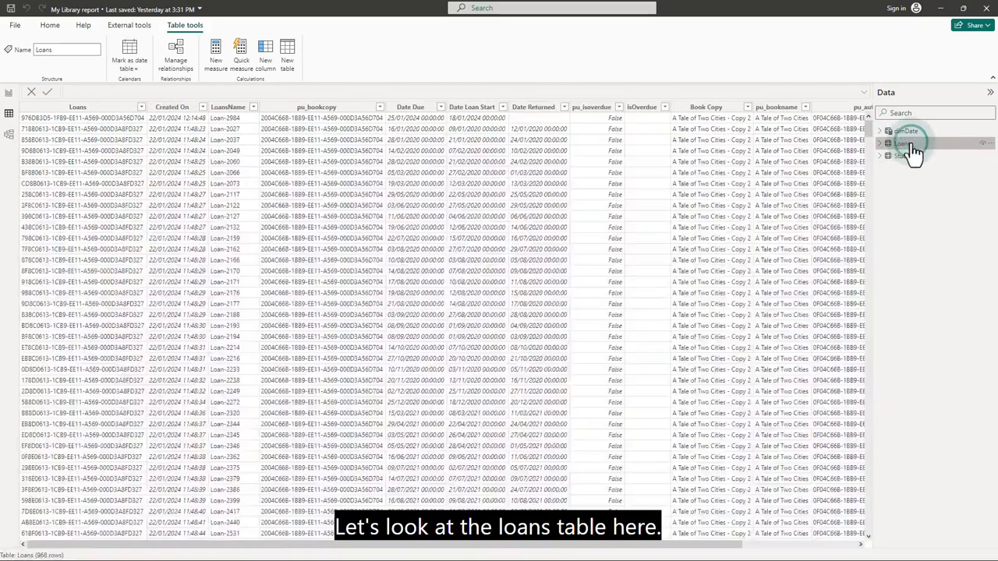
pyautogui.moveTo(364, 546); pyautogui.dragTo(327, 551)
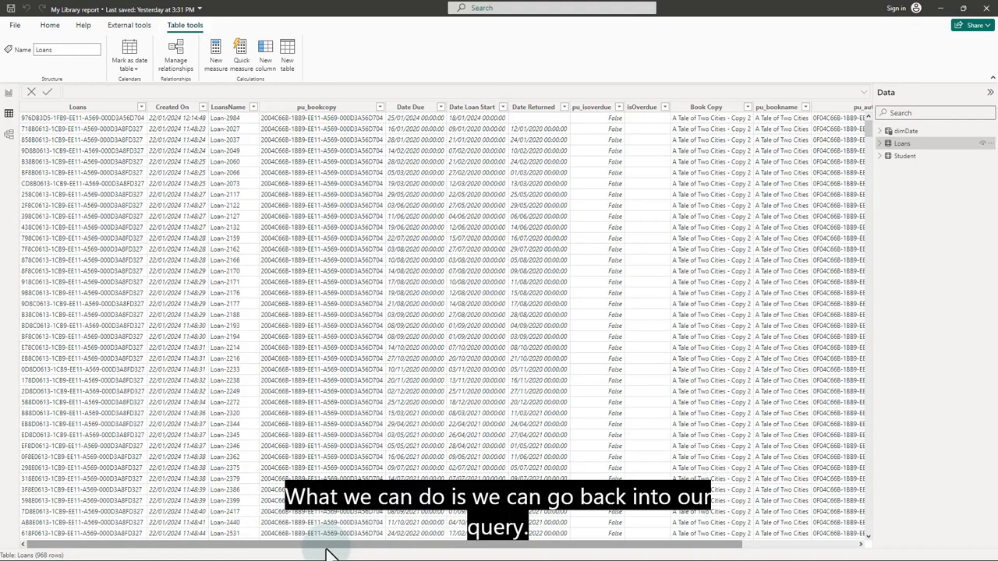
pyautogui.rightClick(907, 151)
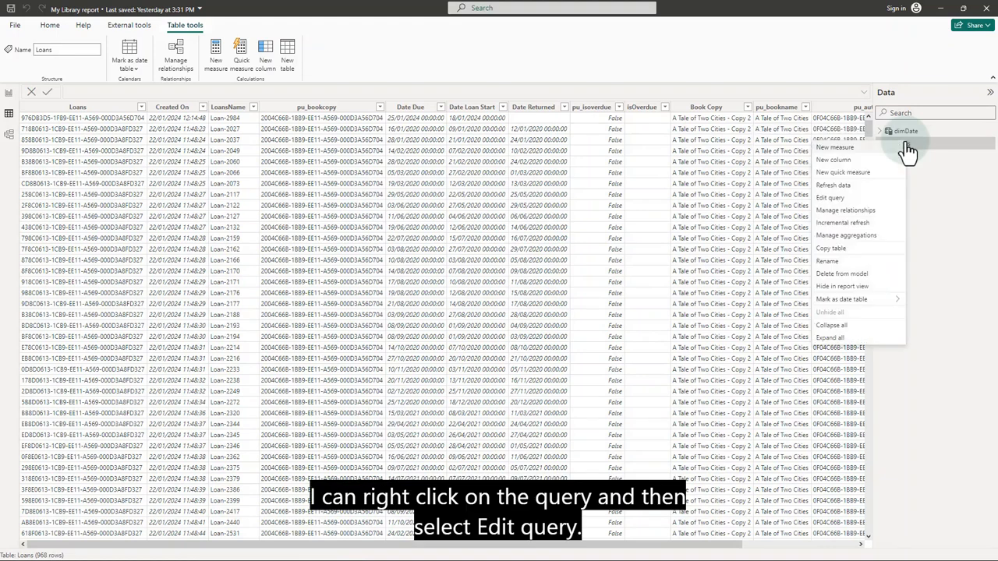
# Edit the Loans query's kept columns to also include pu_student, then Close & Apply.
pyautogui.click(843, 195)
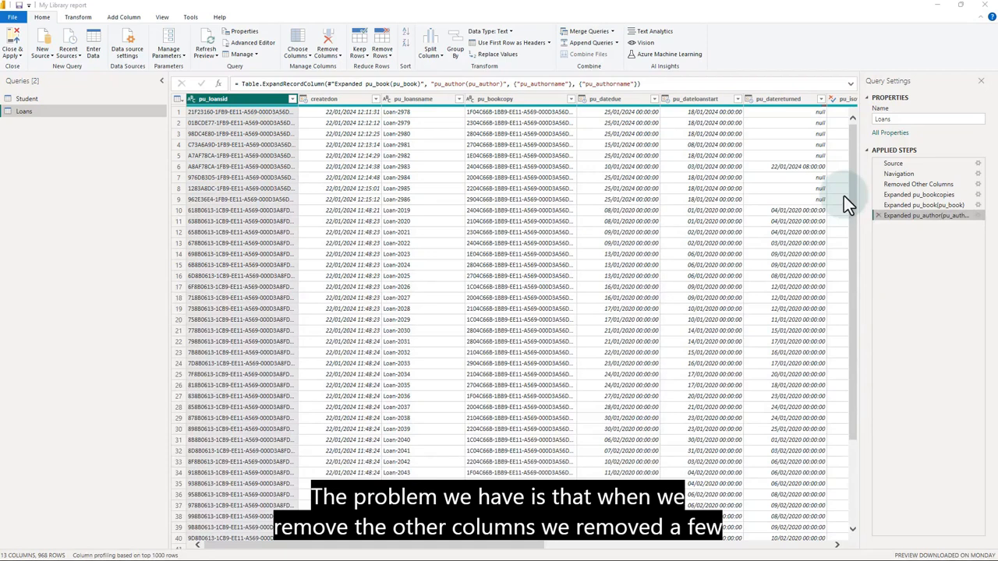
pyautogui.click(978, 184)
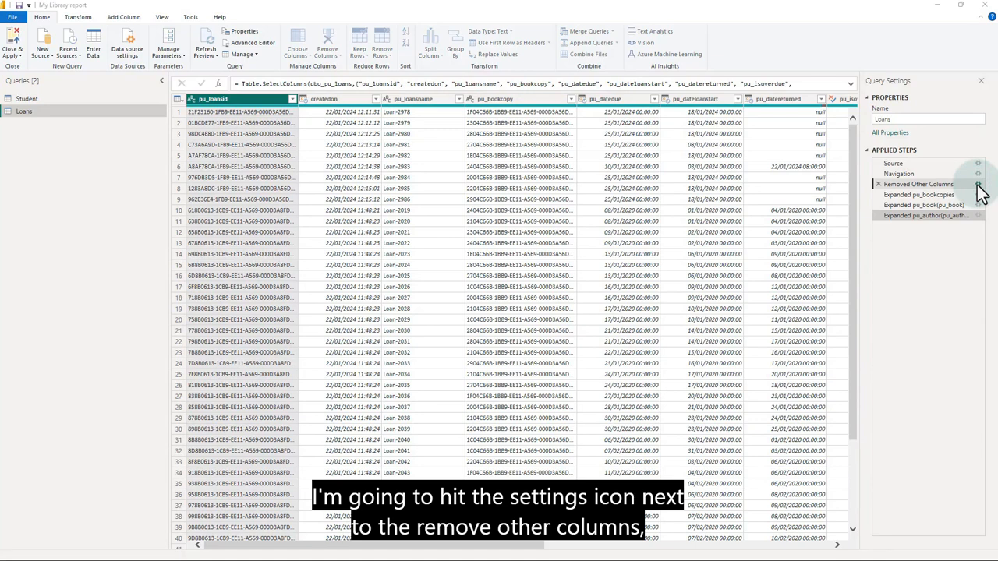
pyautogui.write('stud')
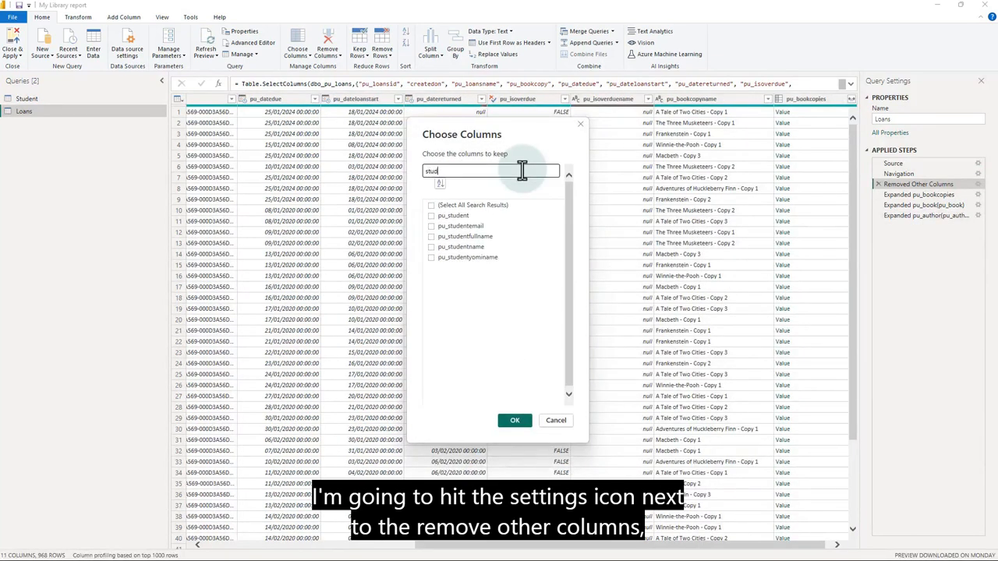
pyautogui.click(431, 216)
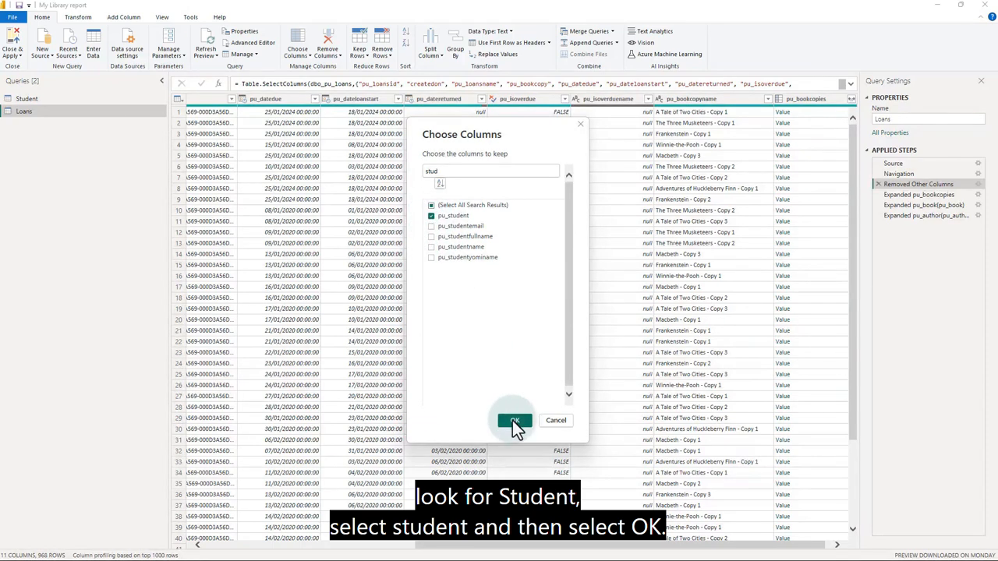
pyautogui.click(515, 422)
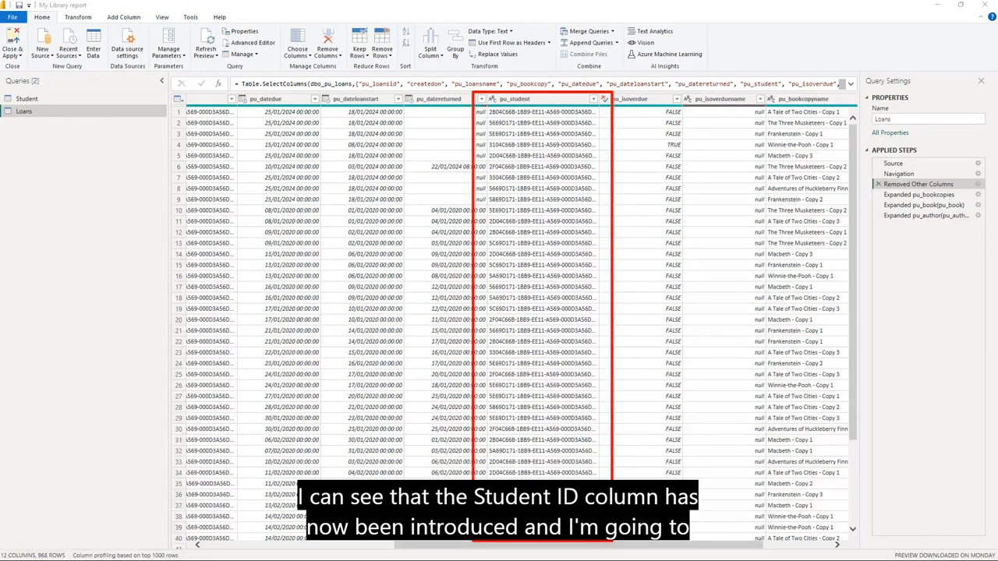
pyautogui.click(14, 43)
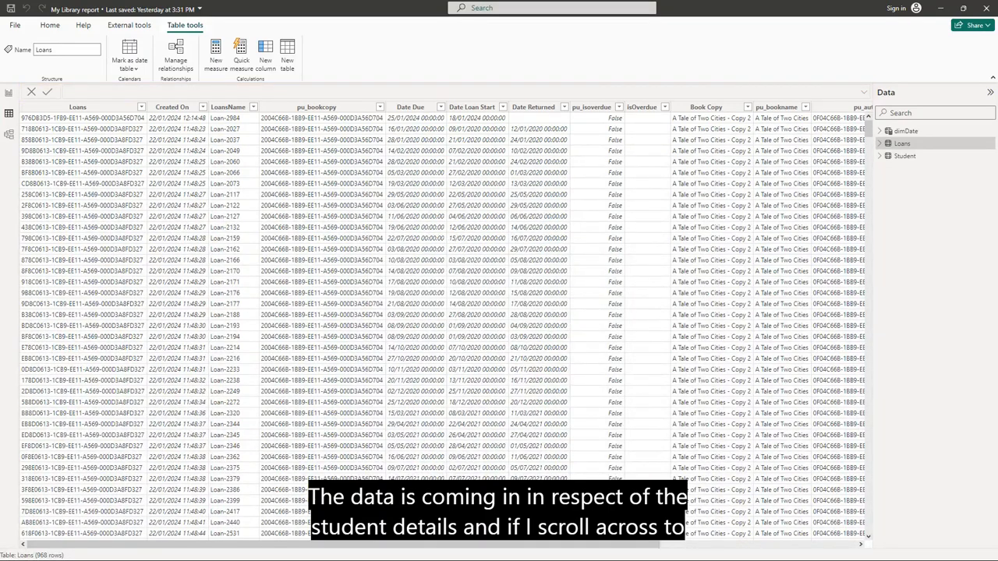
# Inspect the new pu_student column in the Loans table, which holds 10 distinct values.
pyautogui.moveTo(624, 546); pyautogui.dragTo(869, 546)
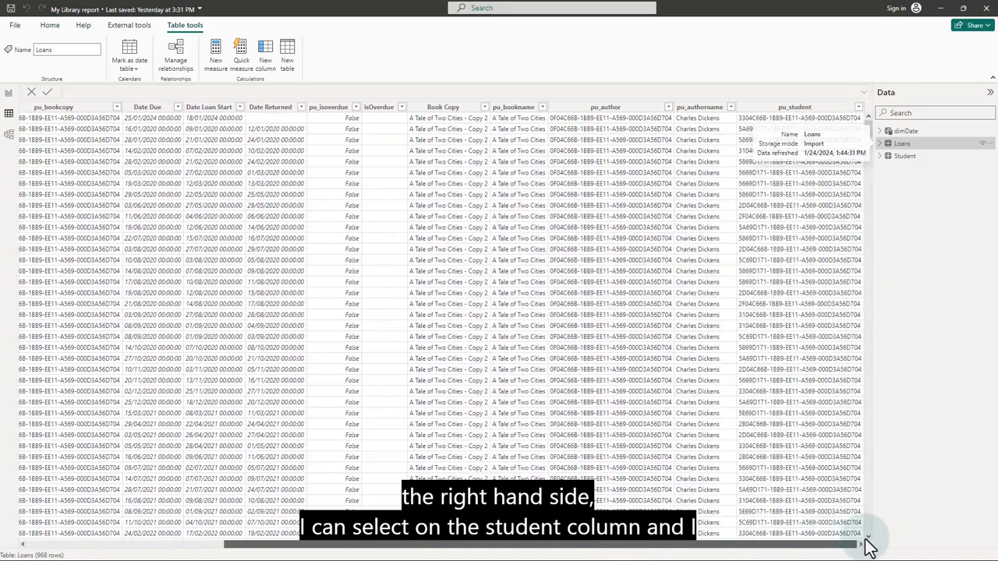
pyautogui.click(796, 107)
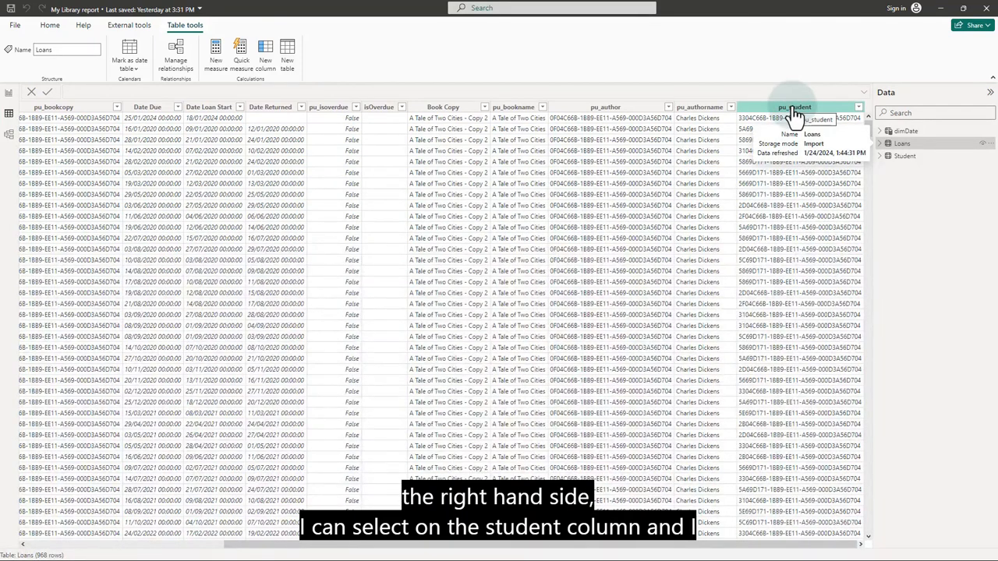
pyautogui.click(793, 109)
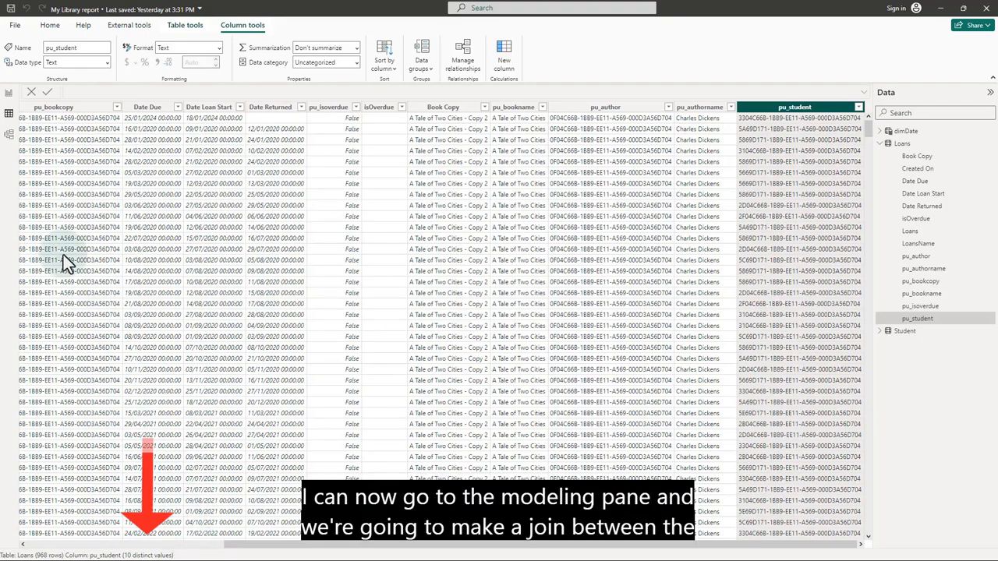
pyautogui.click(9, 137)
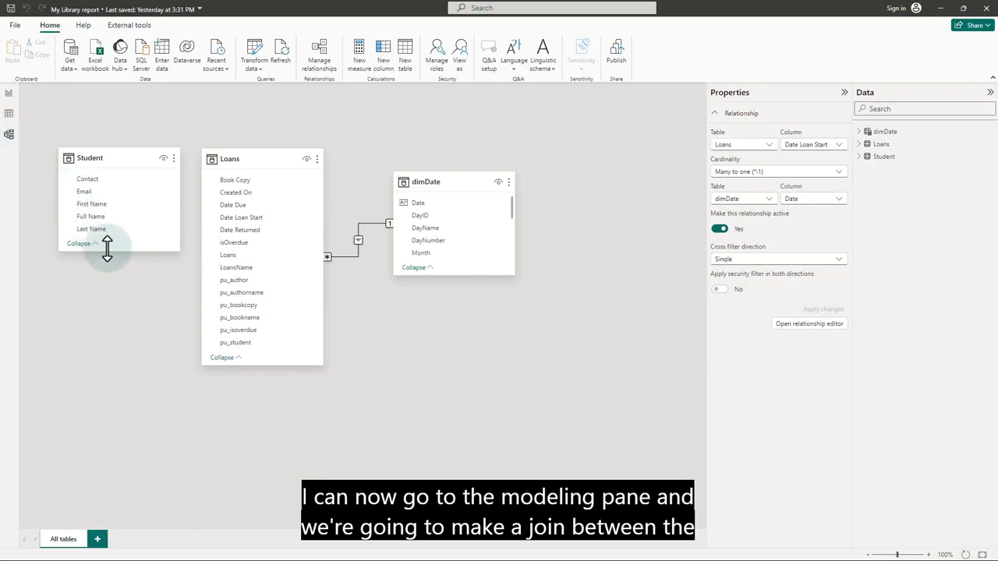
# Enlarge the Student and Loans table cards and link Student's Contact to Loans' pu_student.
pyautogui.moveTo(110, 251); pyautogui.dragTo(105, 291)
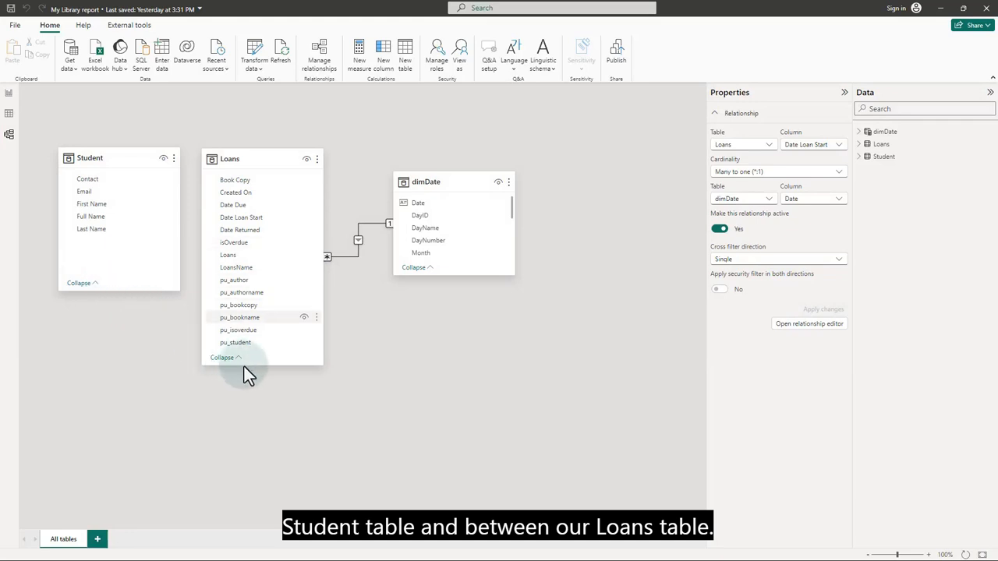
pyautogui.moveTo(244, 364); pyautogui.dragTo(244, 416)
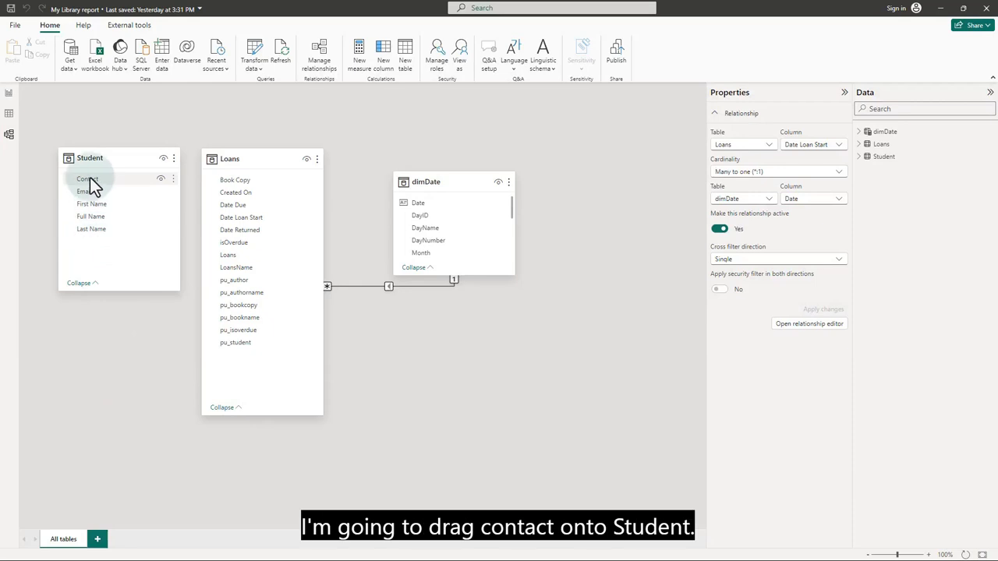
pyautogui.moveTo(90, 180); pyautogui.dragTo(247, 342)
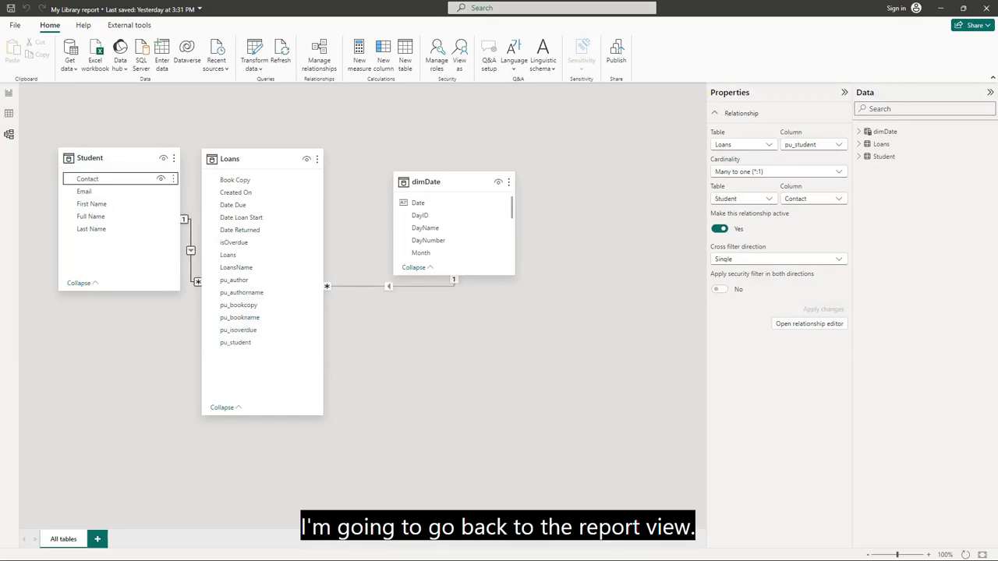
pyautogui.click(10, 94)
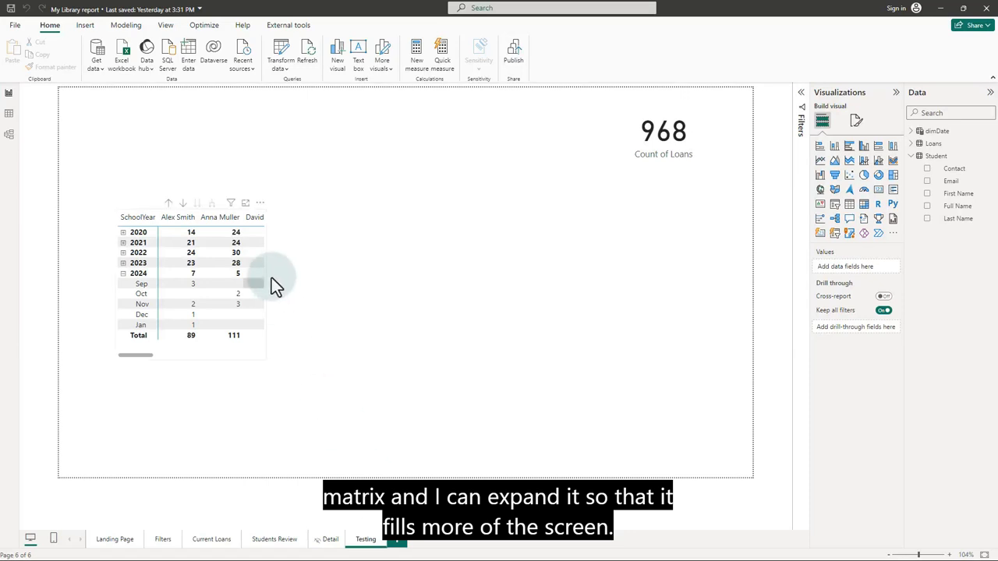
# Widen the matrix to fit every student plus Total, and place it top-left beside the 968 card.
pyautogui.click(244, 355)
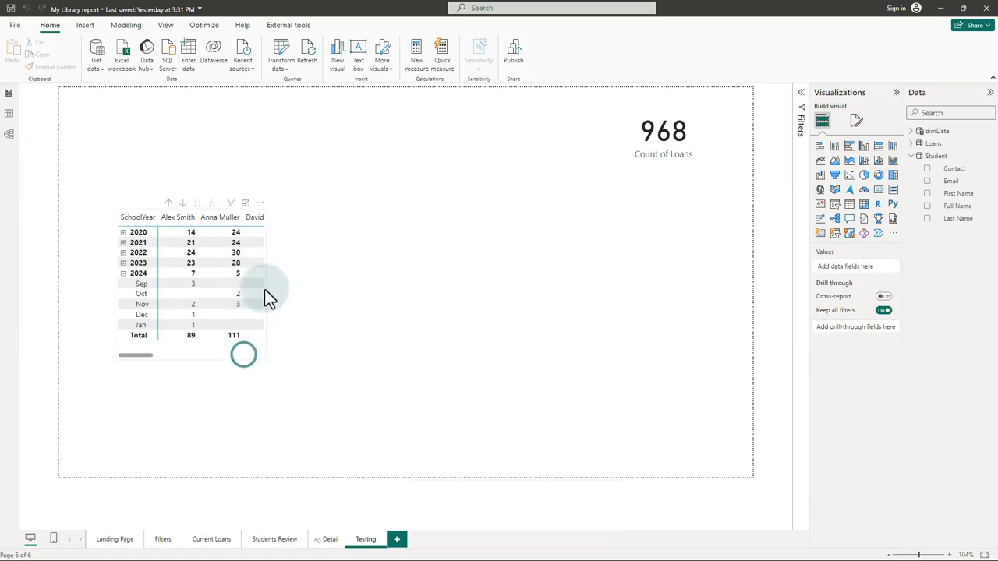
pyautogui.doubleClick(267, 296)
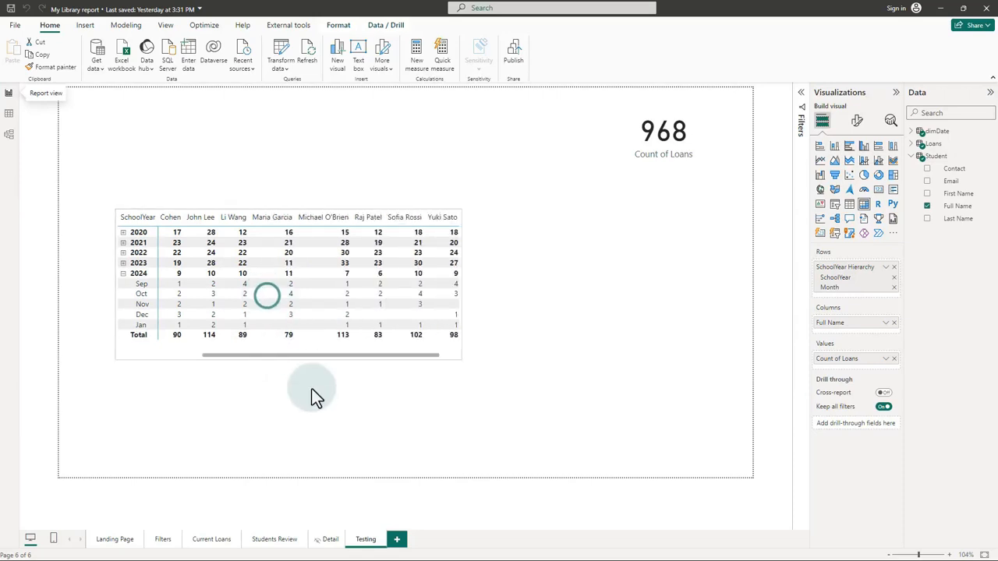
pyautogui.moveTo(600, 297); pyautogui.dragTo(665, 296)
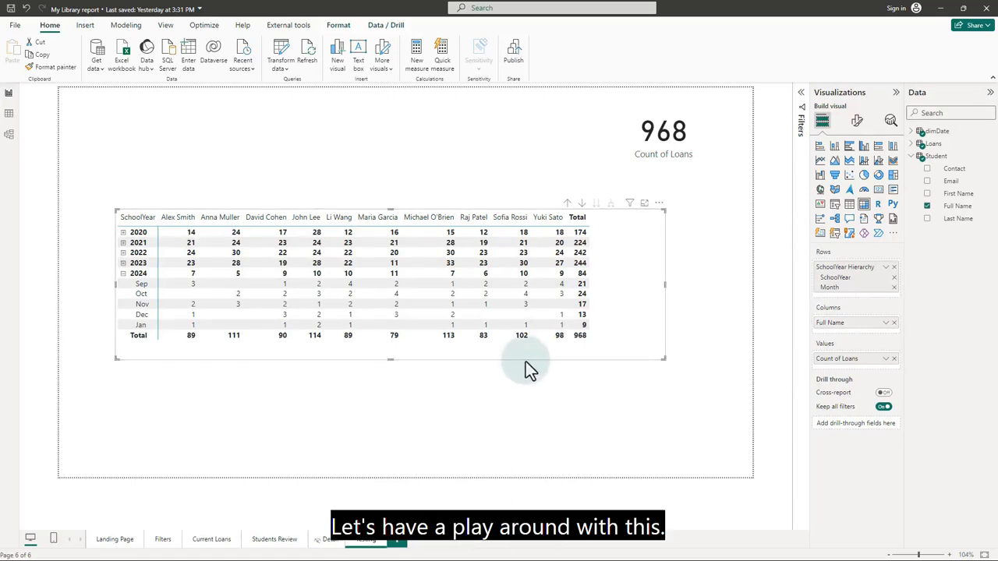
pyautogui.moveTo(525, 361); pyautogui.dragTo(472, 251)
pyautogui.click(466, 341)
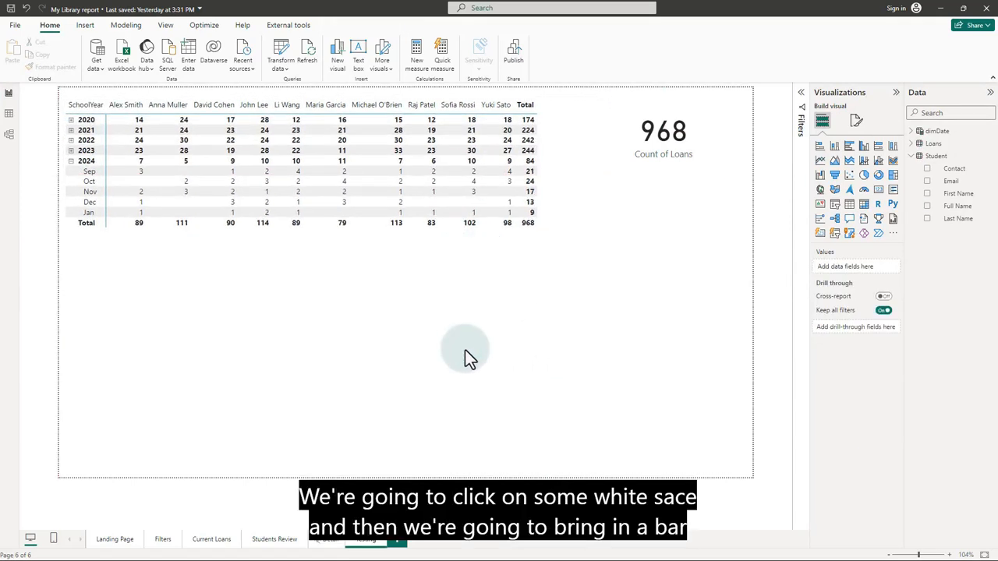
# Add a stacked column chart of Count of Loans by student Full Name.
pyautogui.click(836, 150)
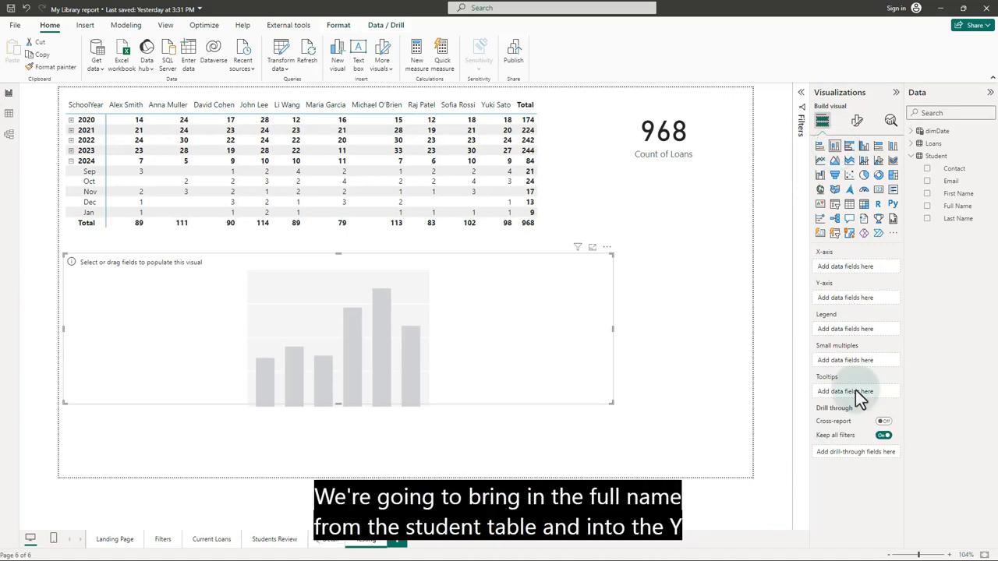
pyautogui.moveTo(961, 207); pyautogui.dragTo(876, 265)
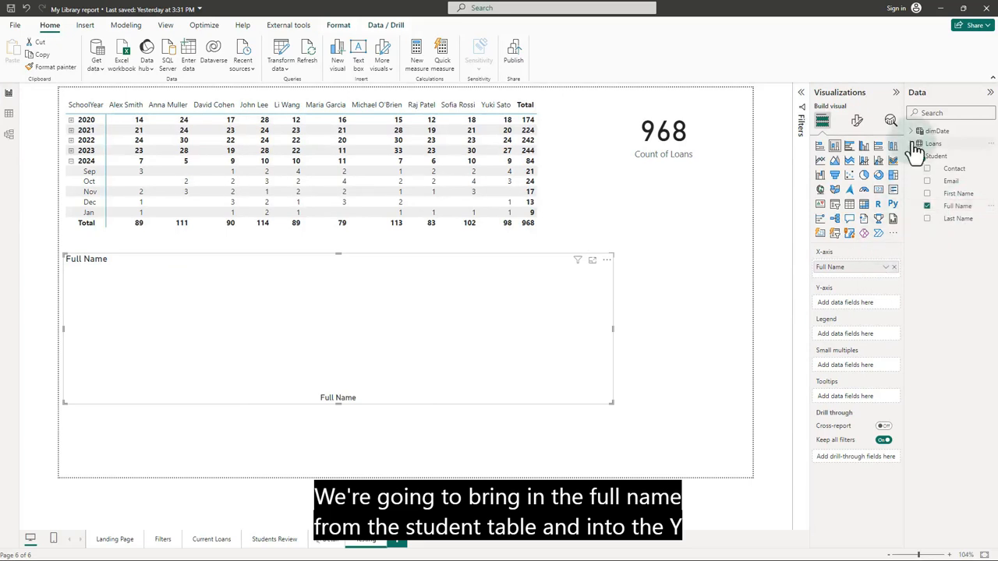
pyautogui.click(916, 145)
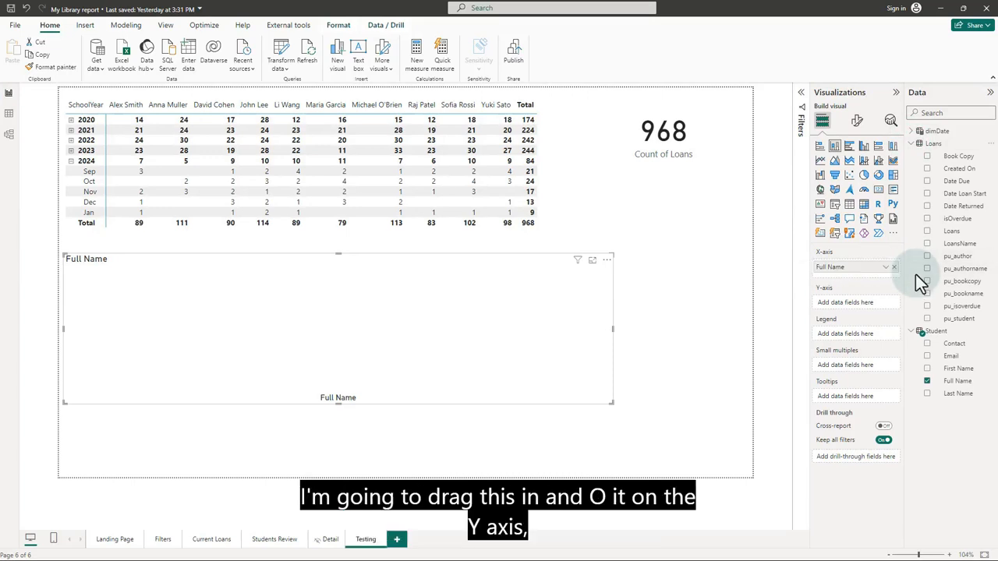
pyautogui.moveTo(950, 232); pyautogui.dragTo(865, 309)
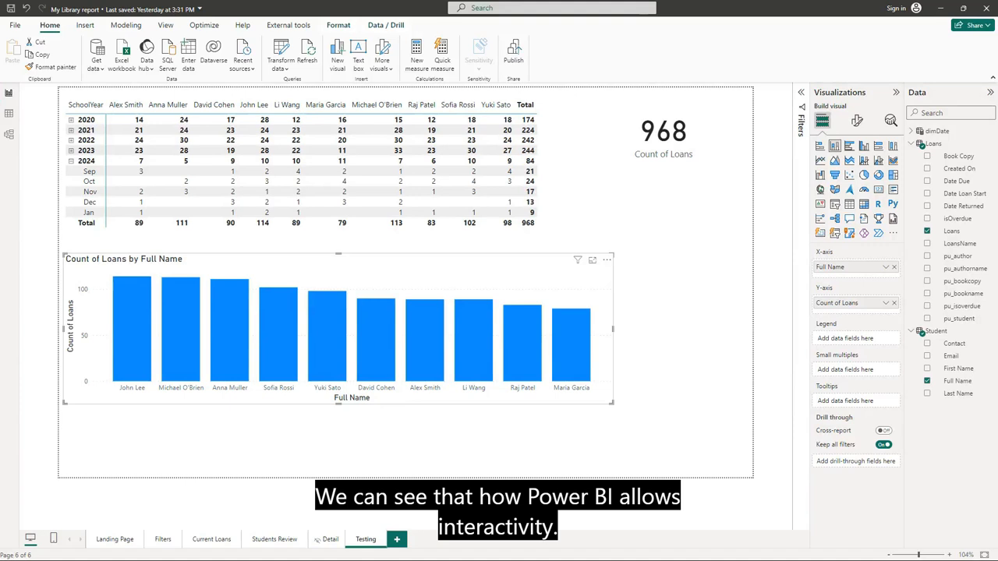
# Select the 2023 total in the matrix, cross-filtering the card to 244 loans.
pyautogui.click(526, 153)
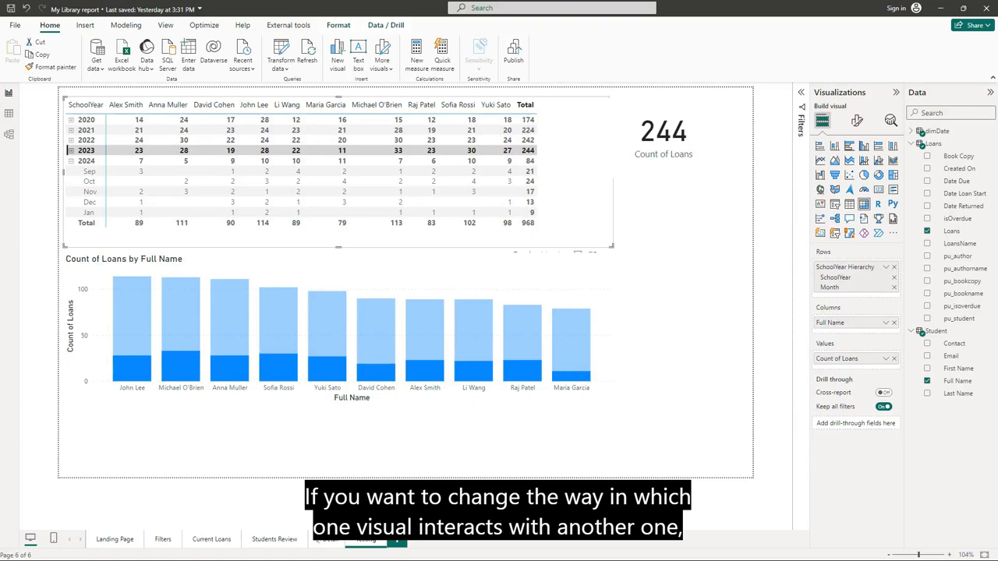
# Set the matrix's interaction with the loans-per-student chart to Filter instead of highlight.
pyautogui.click(333, 26)
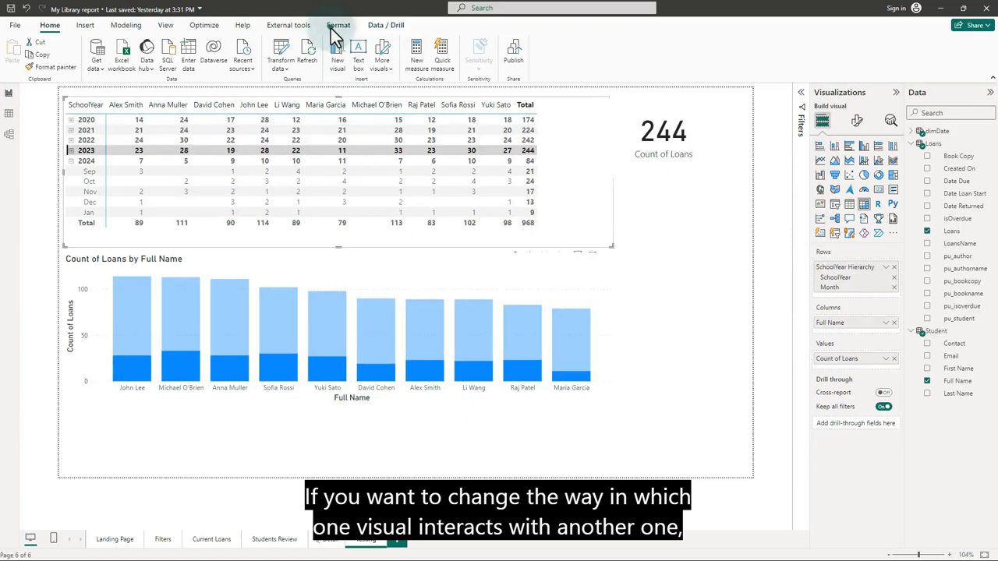
pyautogui.click(15, 49)
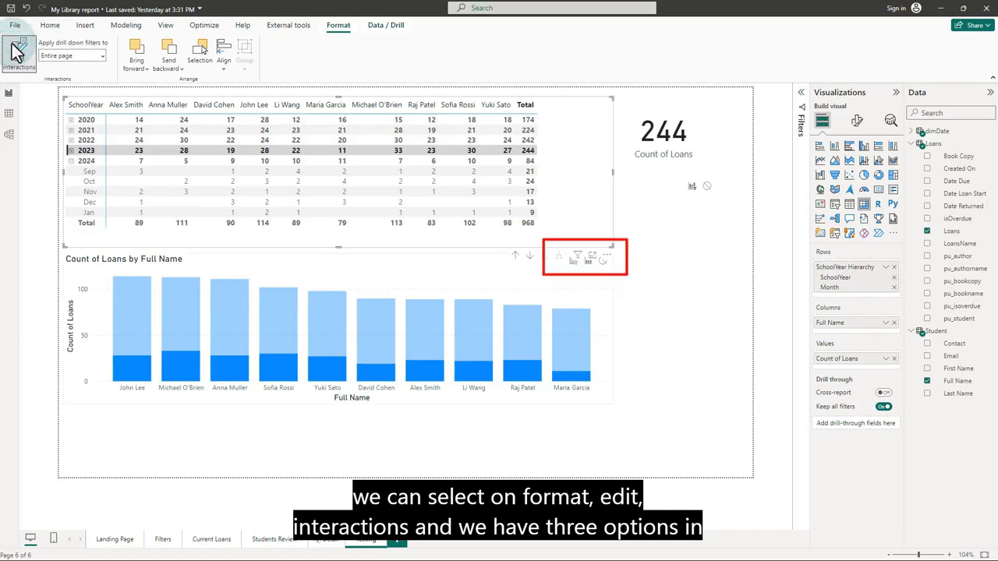
pyautogui.click(290, 154)
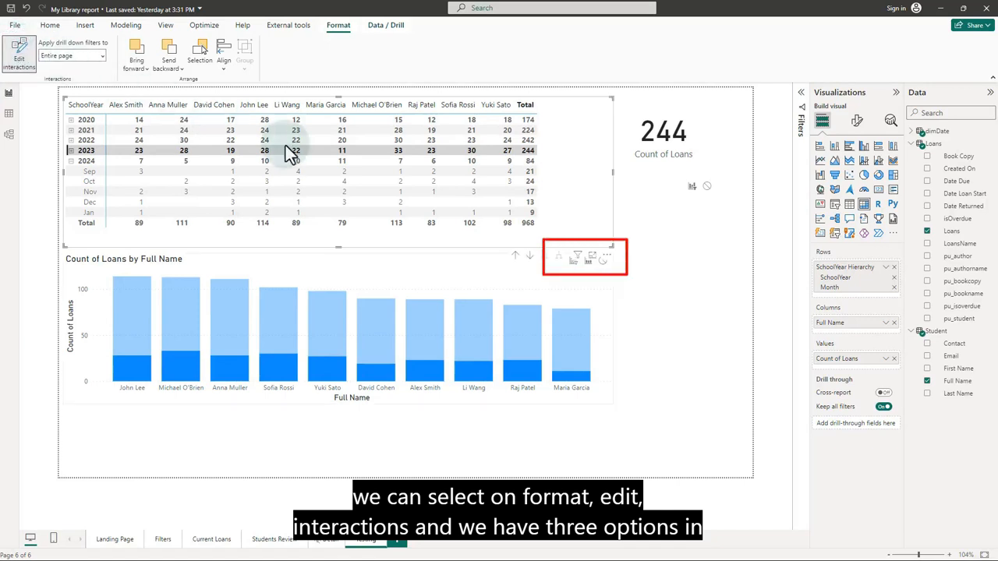
pyautogui.click(605, 264)
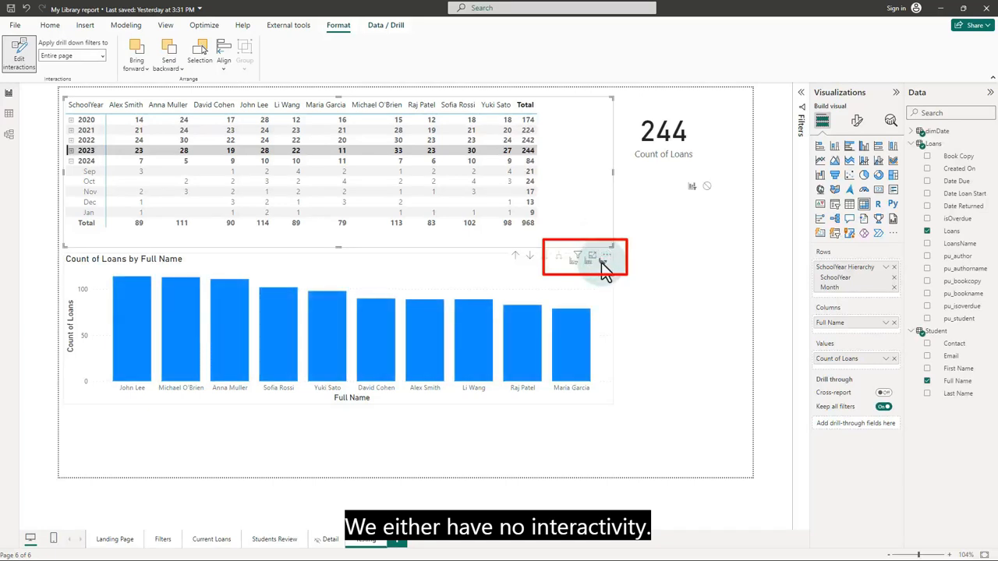
pyautogui.click(590, 262)
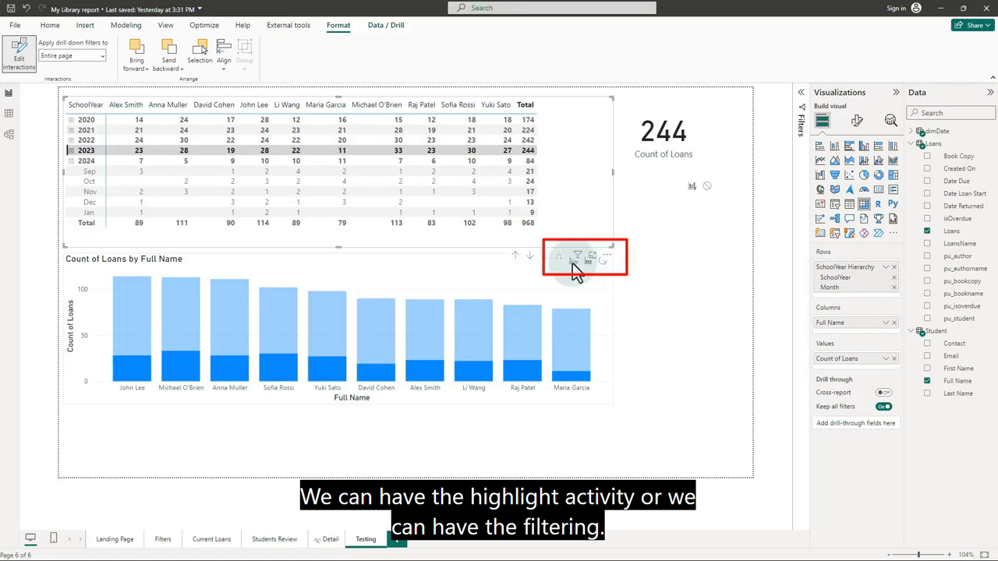
pyautogui.click(574, 264)
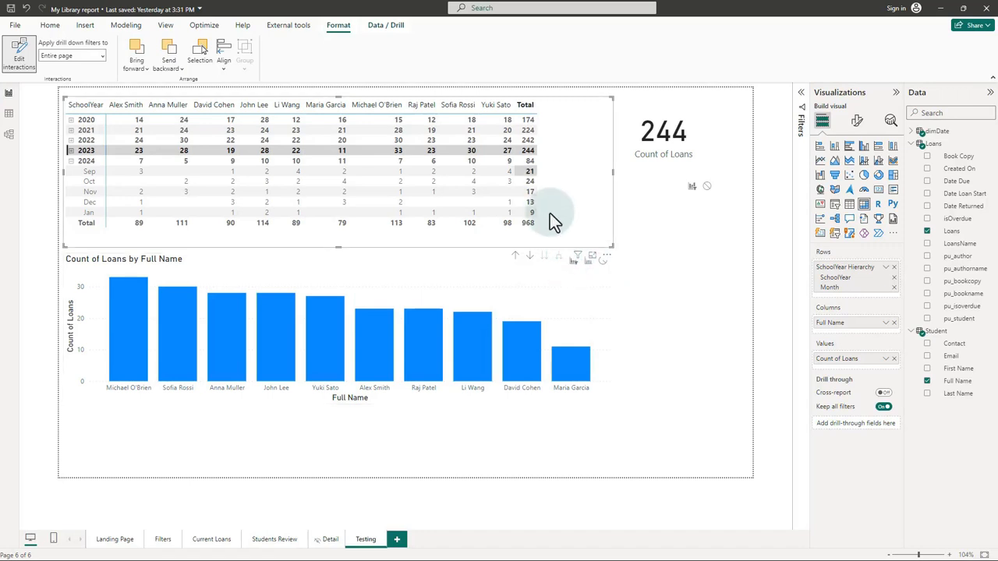
# Test by selecting school years 2024 then 2021 in the matrix, and save the report.
pyautogui.click(528, 162)
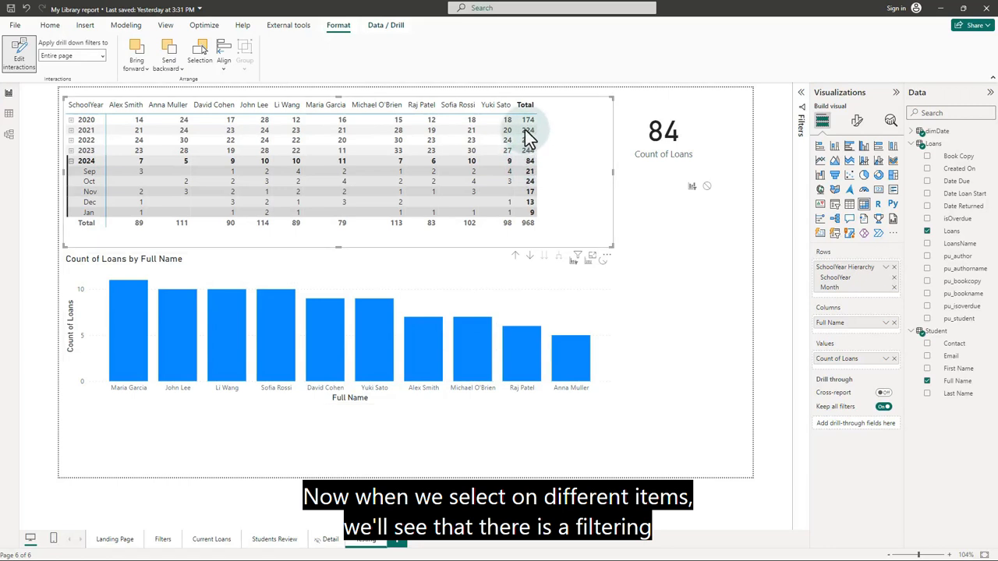
pyautogui.click(527, 131)
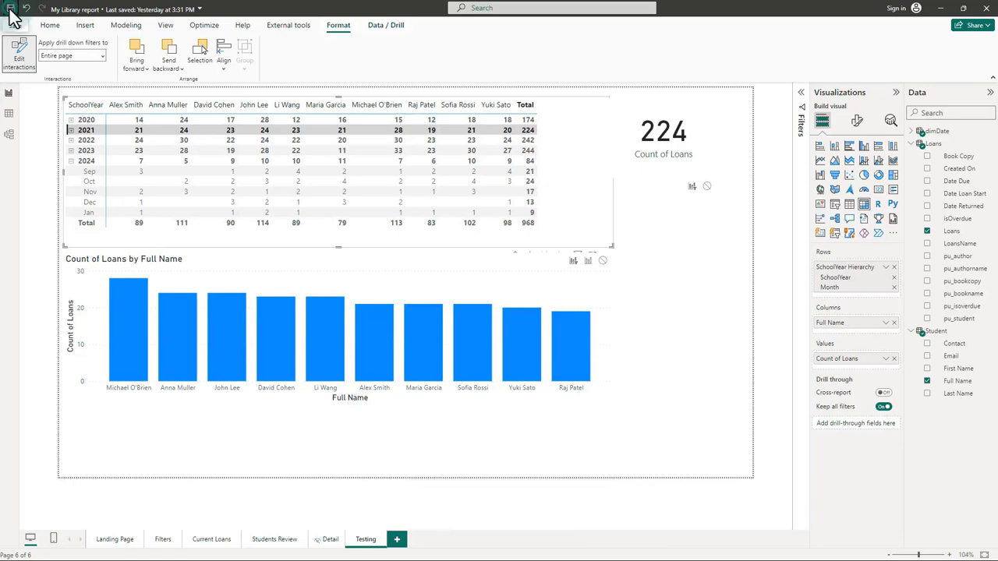
pyautogui.hotkey('ctrl', 's')
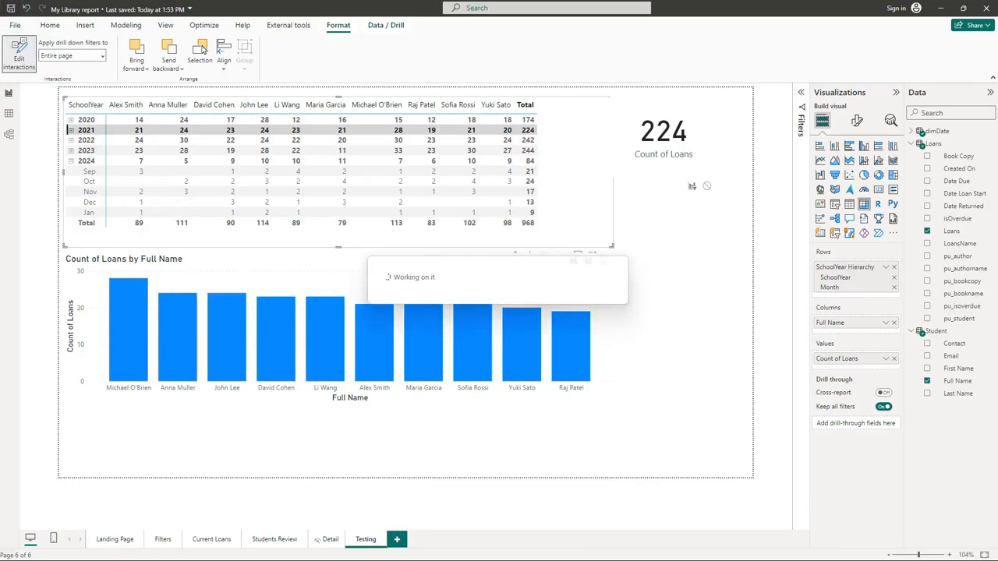